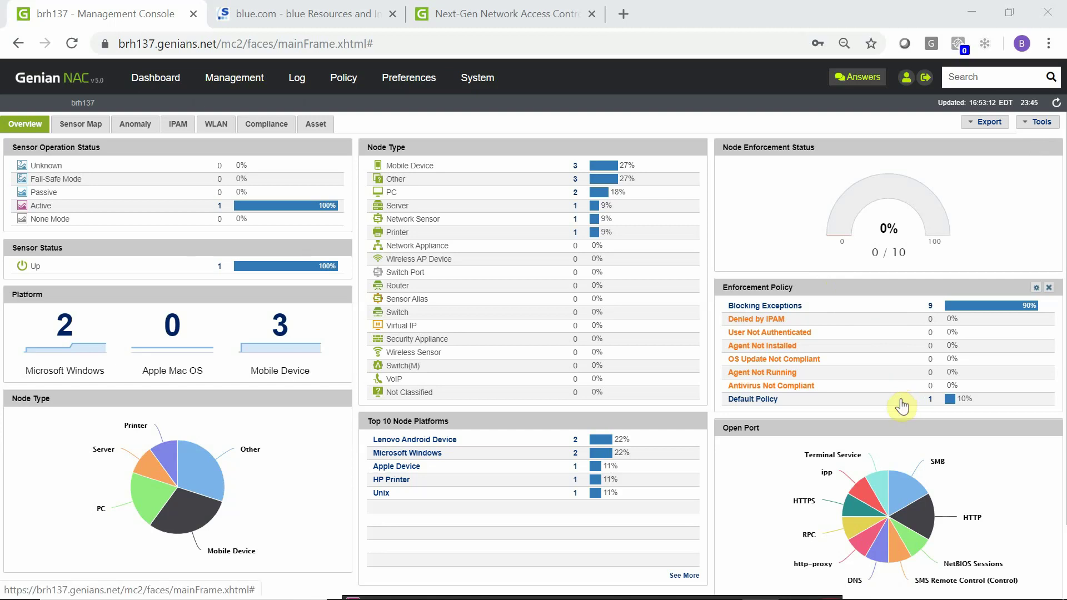
Show the node list, then the System sensor list with the active host sensor at 192.168.1.24.
mouse_move(238, 77)
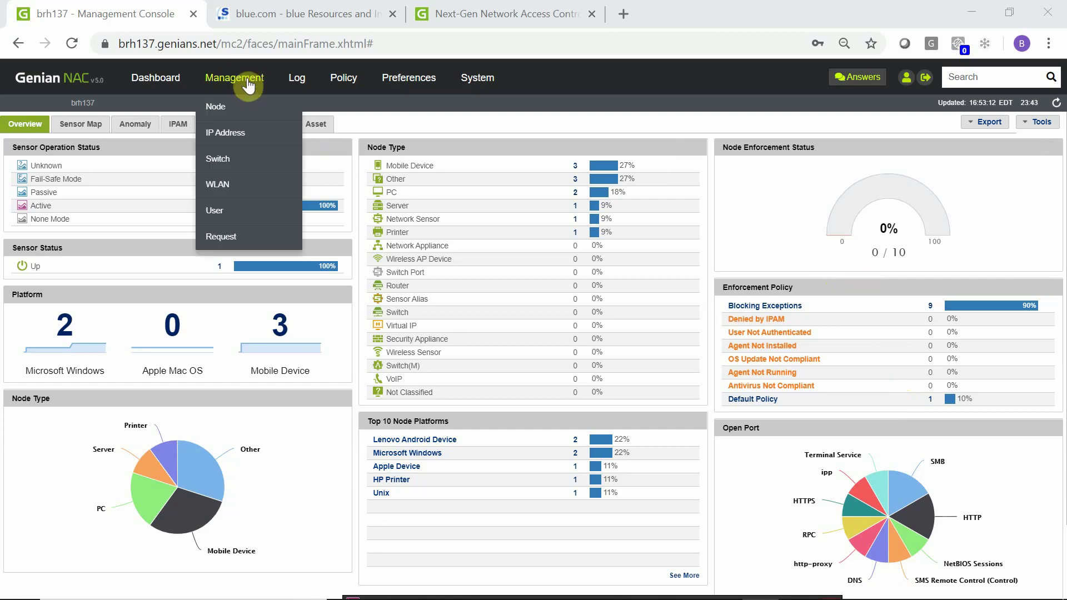
left_click(217, 111)
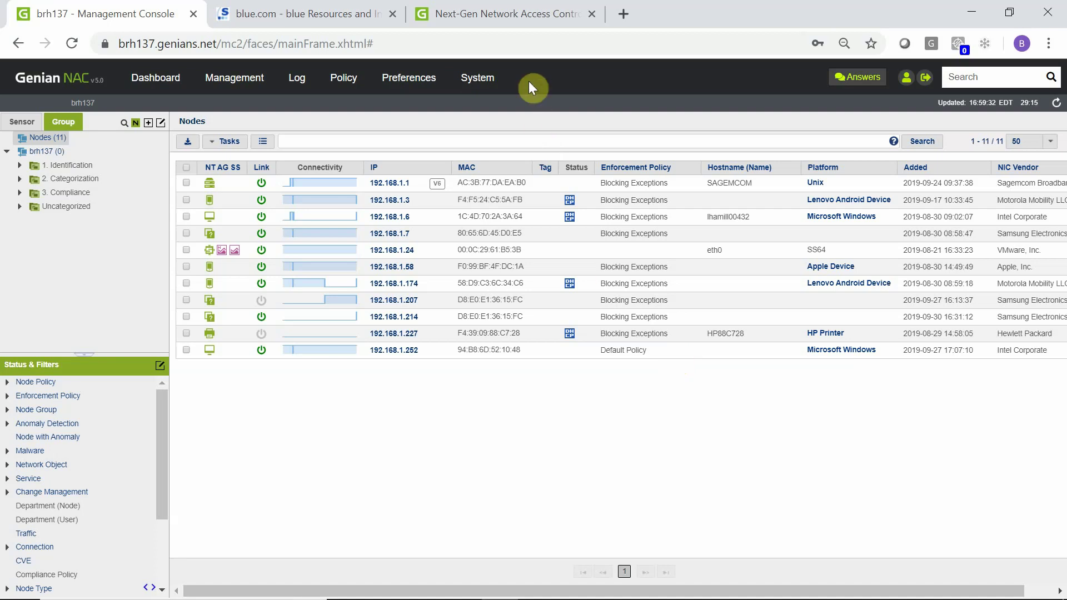
left_click(479, 80)
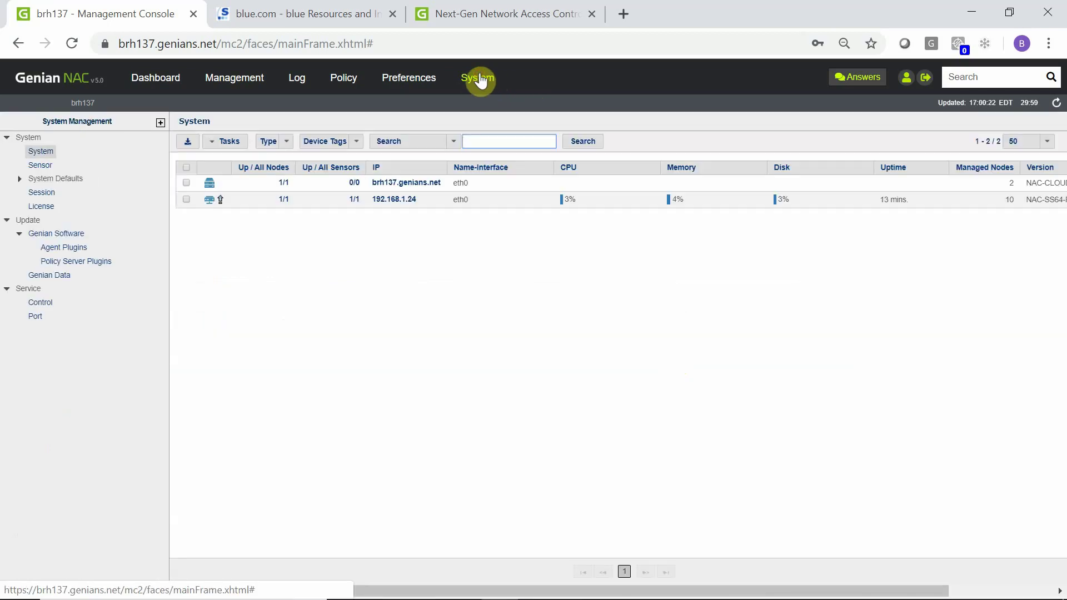
left_click(37, 166)
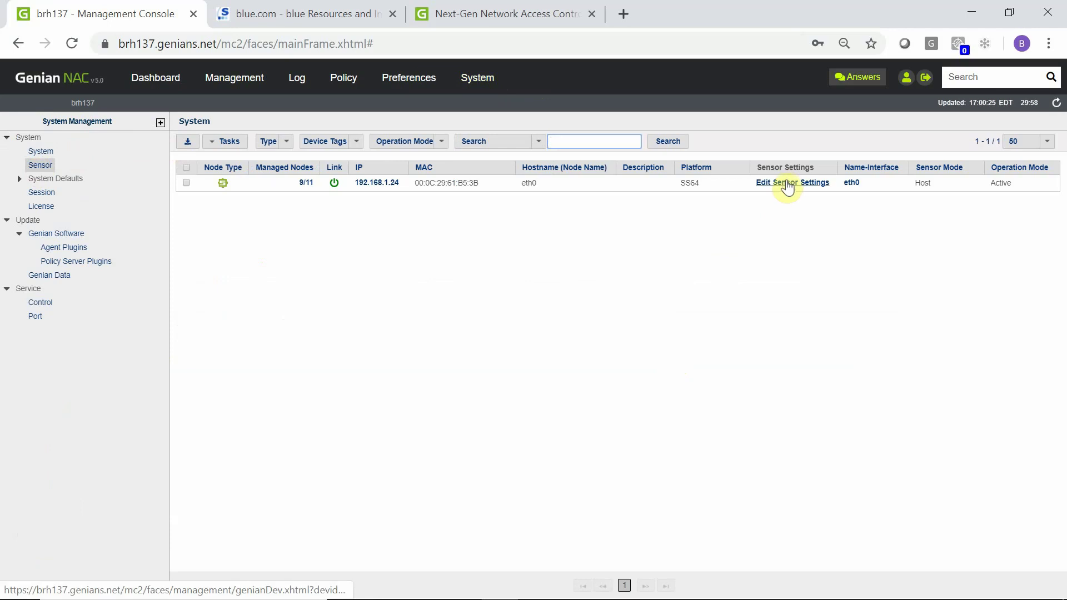
In the sensor's IPAM settings, choose Deny MAC for New Node Policy and confirm the update.
left_click(788, 186)
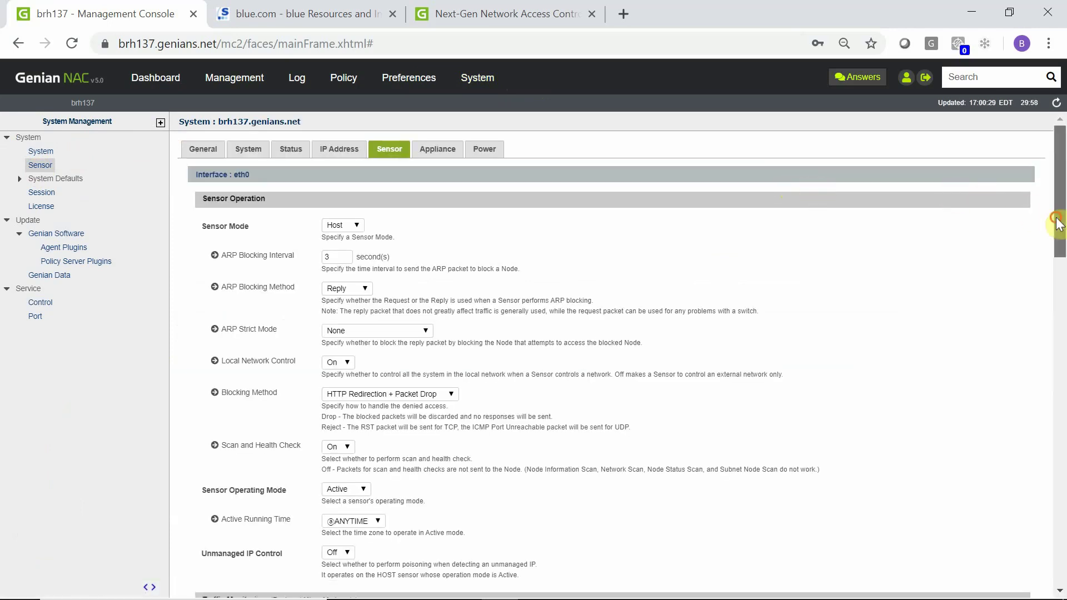
left_click_drag(1062, 294, 1063, 547)
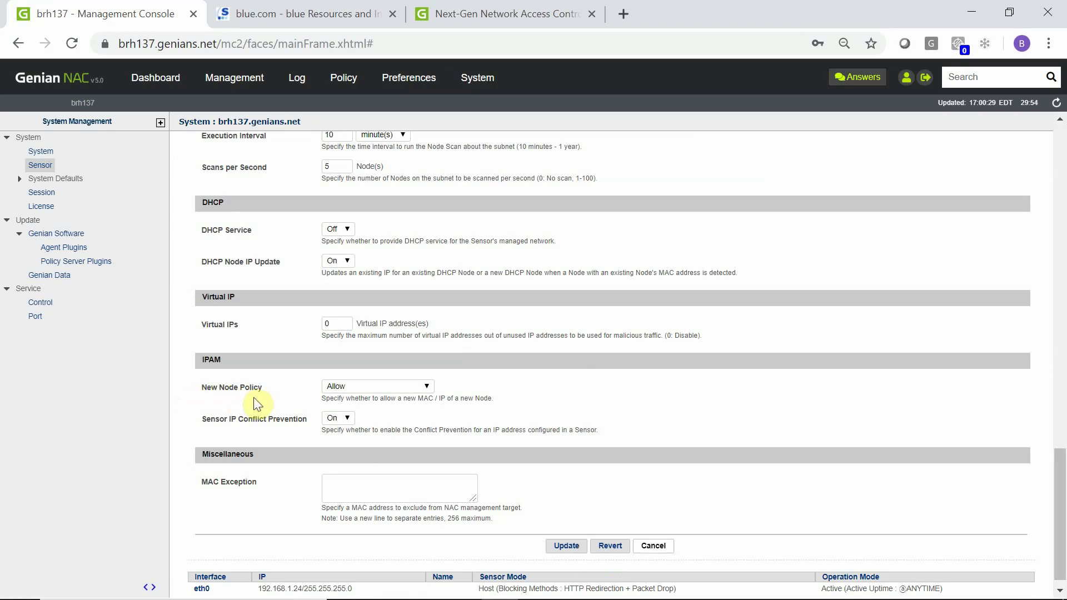
left_click(368, 391)
left_click(368, 405)
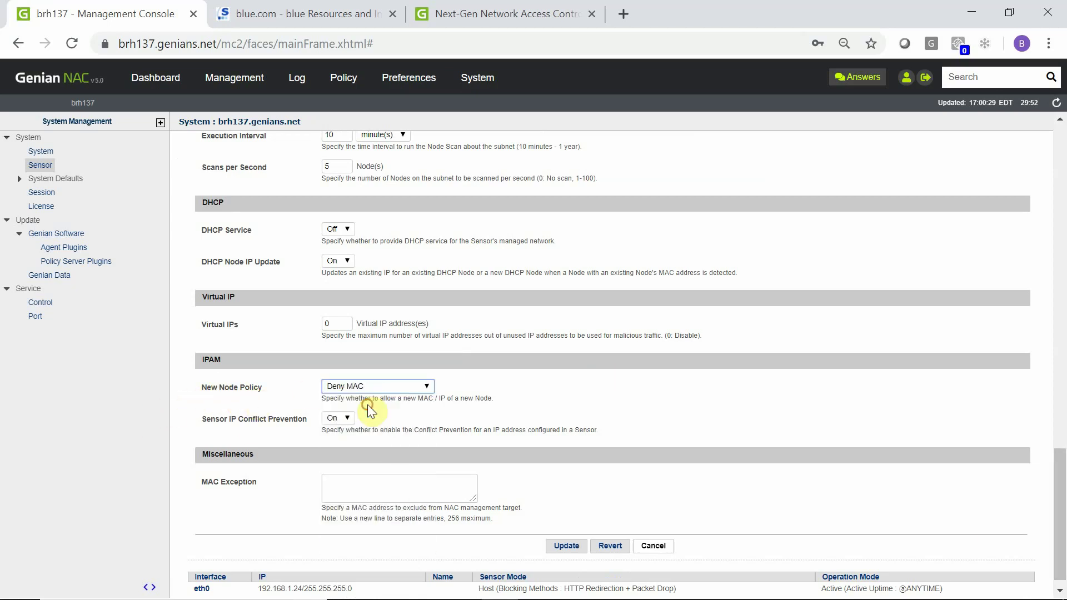
left_click(567, 546)
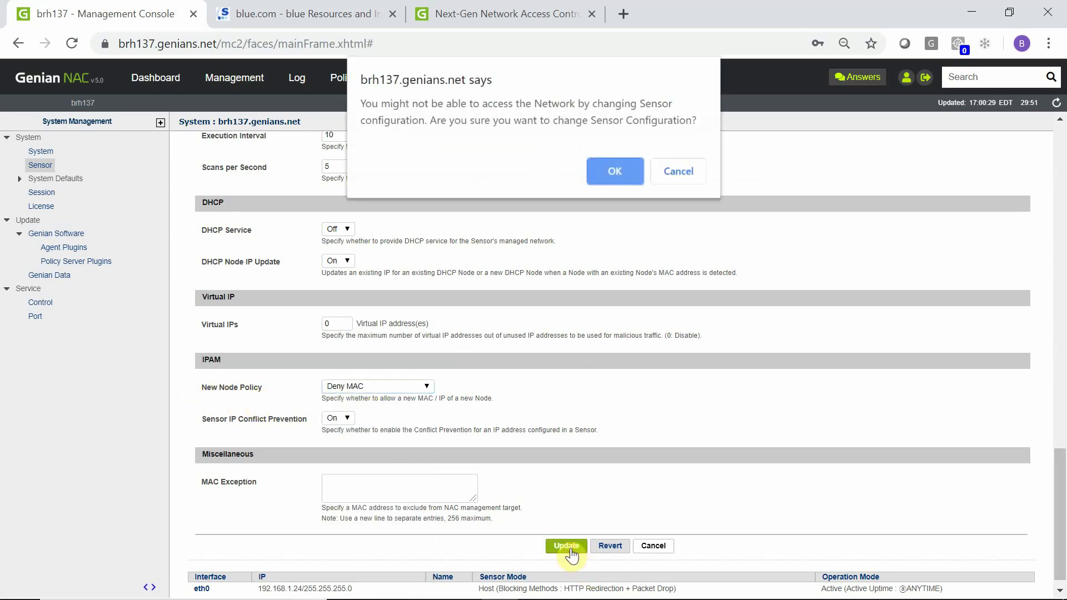
left_click(606, 172)
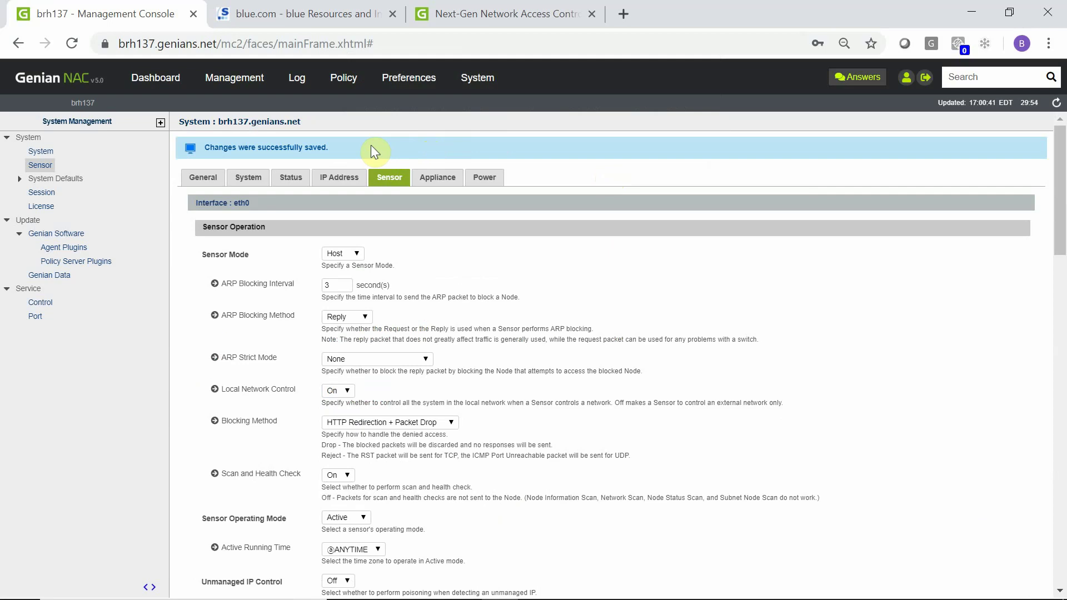
Show the node list and verify the test machine's pings, blue.com and genians.com still work.
left_click(234, 77)
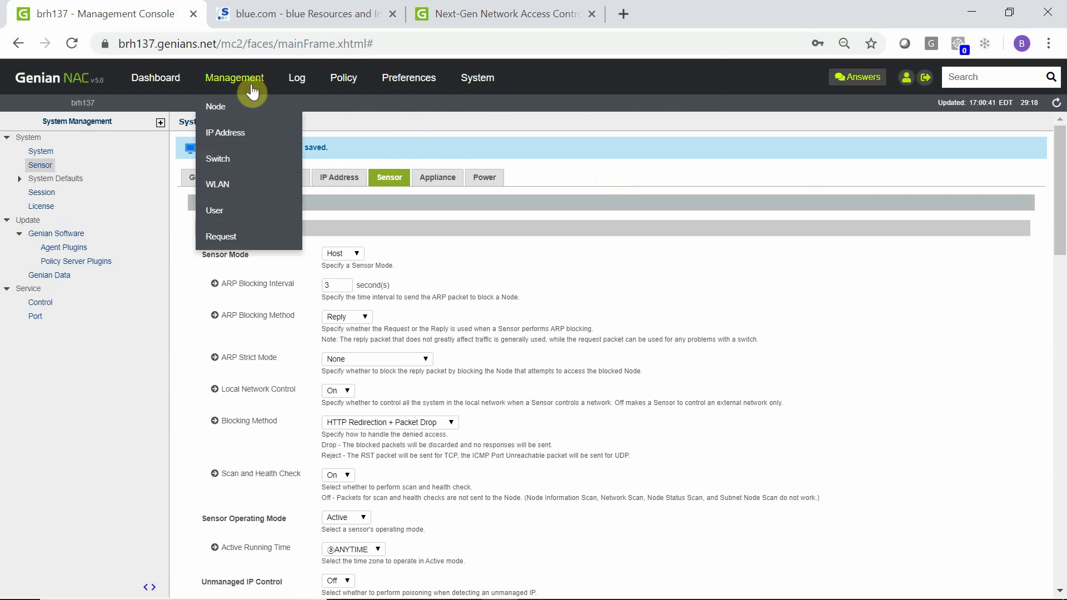
left_click(221, 109)
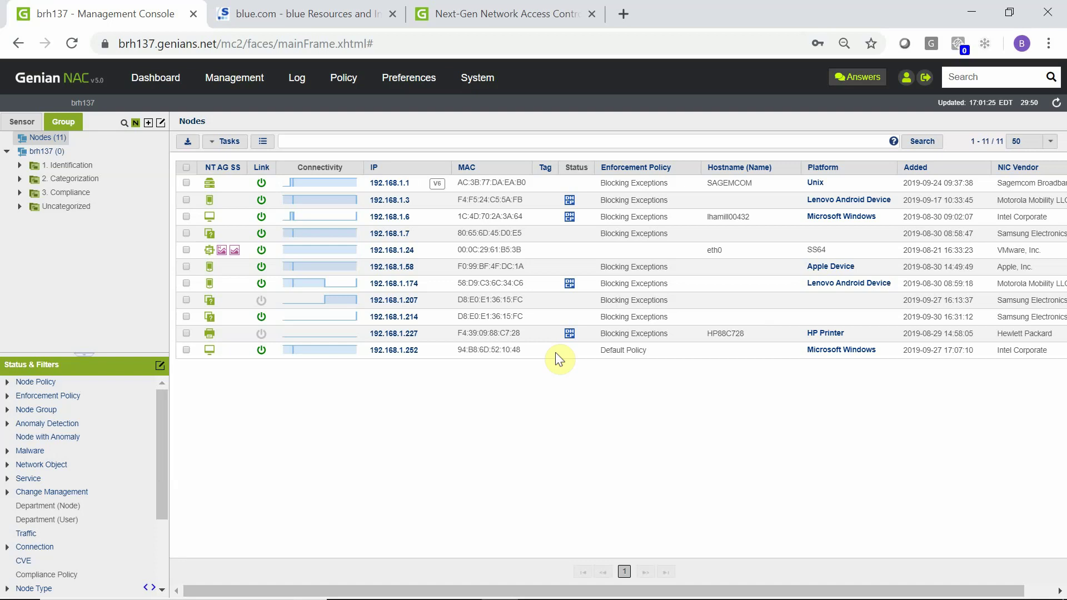
key("alt+Tab")
key("alt+Tab")
key("alt+Tab")
key("alt+Tab")
key("alt+Tab")
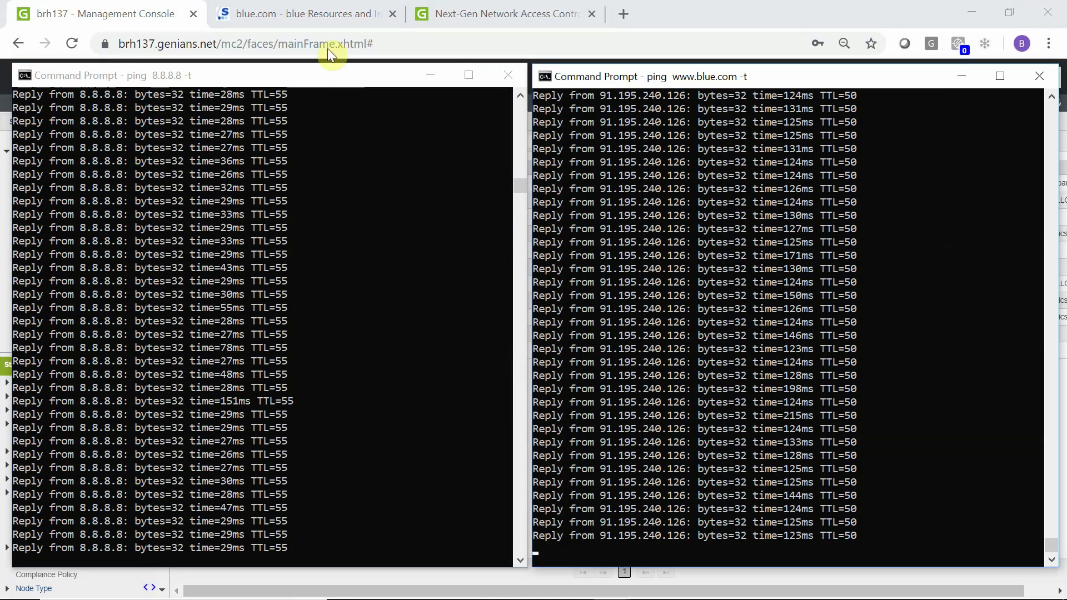
left_click(323, 18)
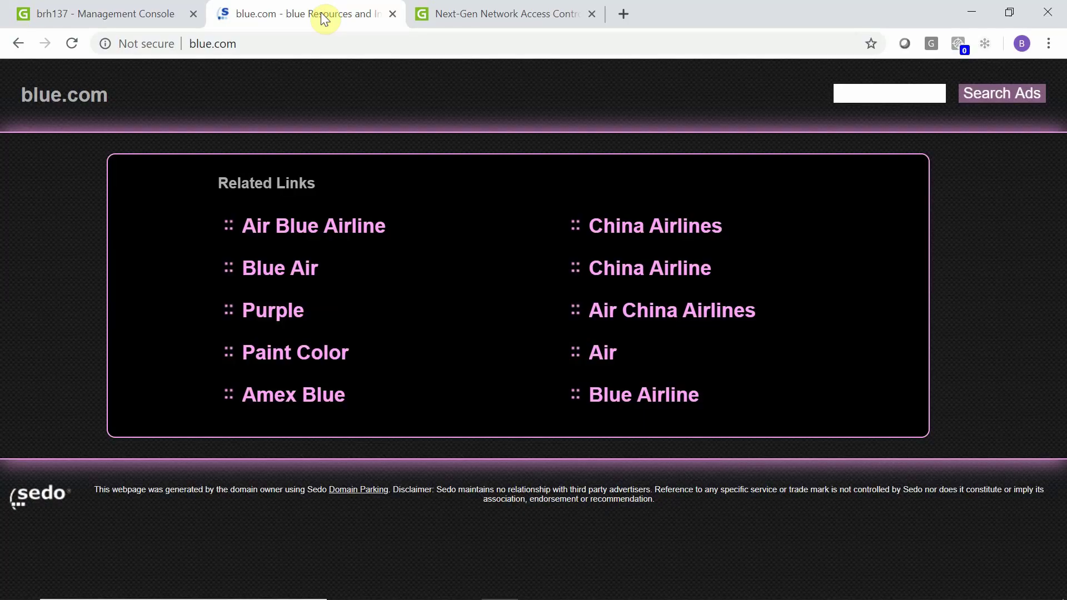
left_click(475, 16)
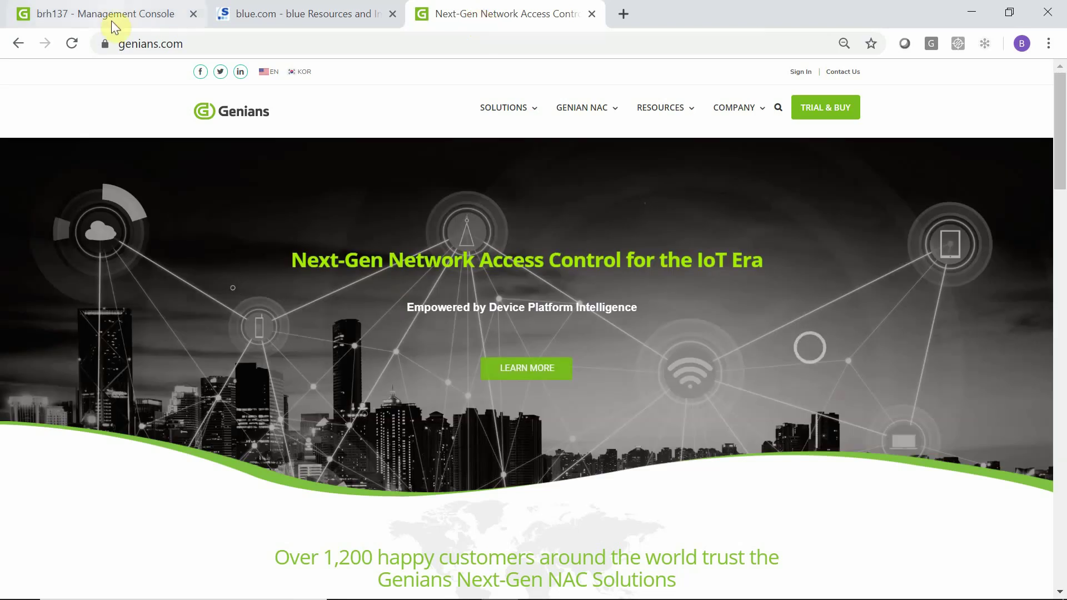
left_click(109, 15)
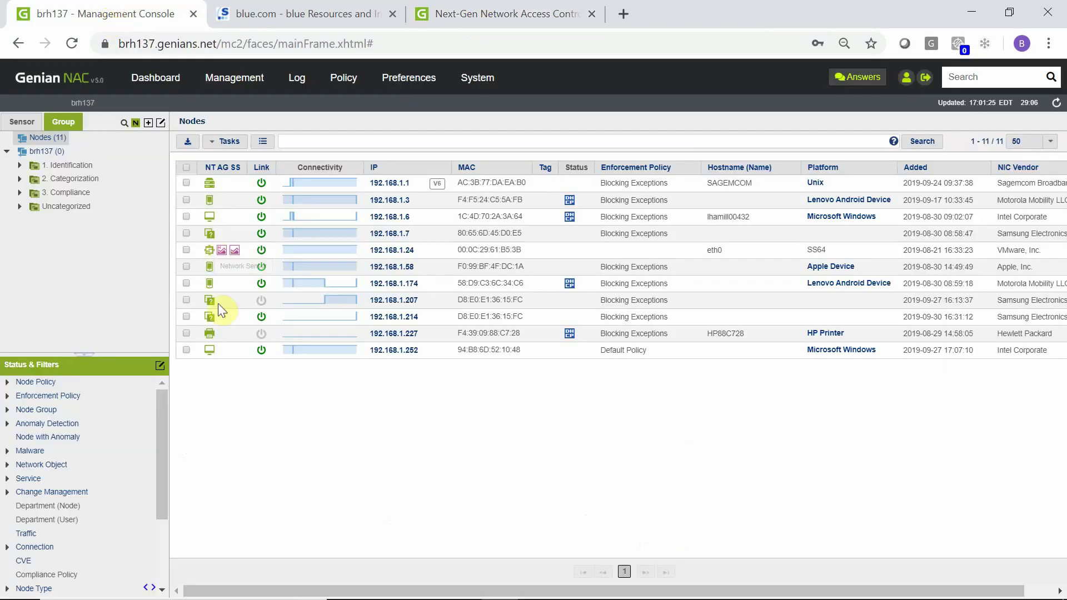
Remove node 192.168.1.252 through Node / Device Management, accepting both confirmations.
left_click(185, 349)
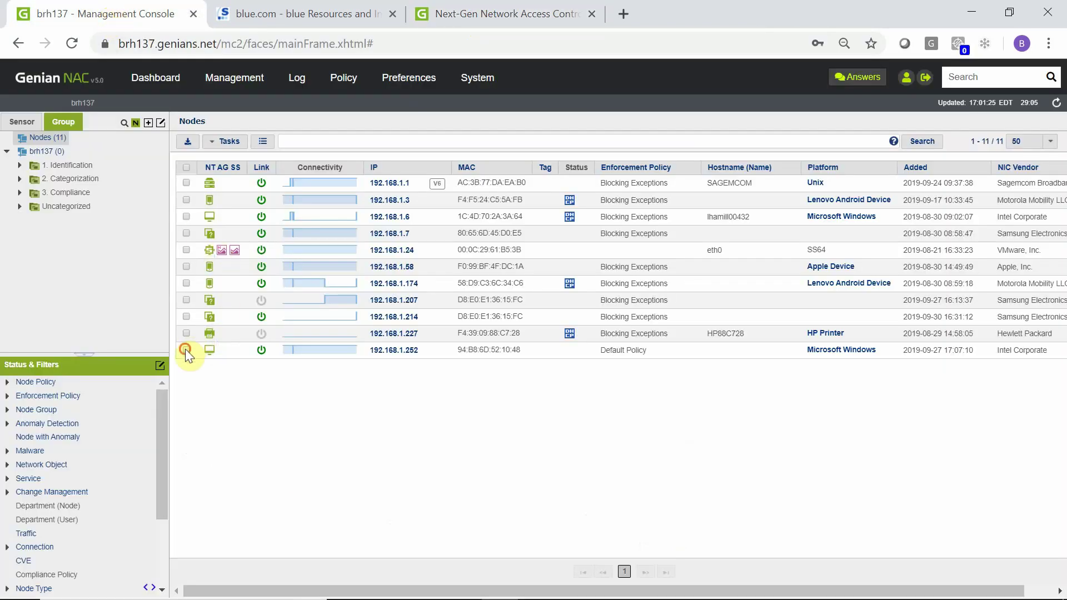
left_click(223, 142)
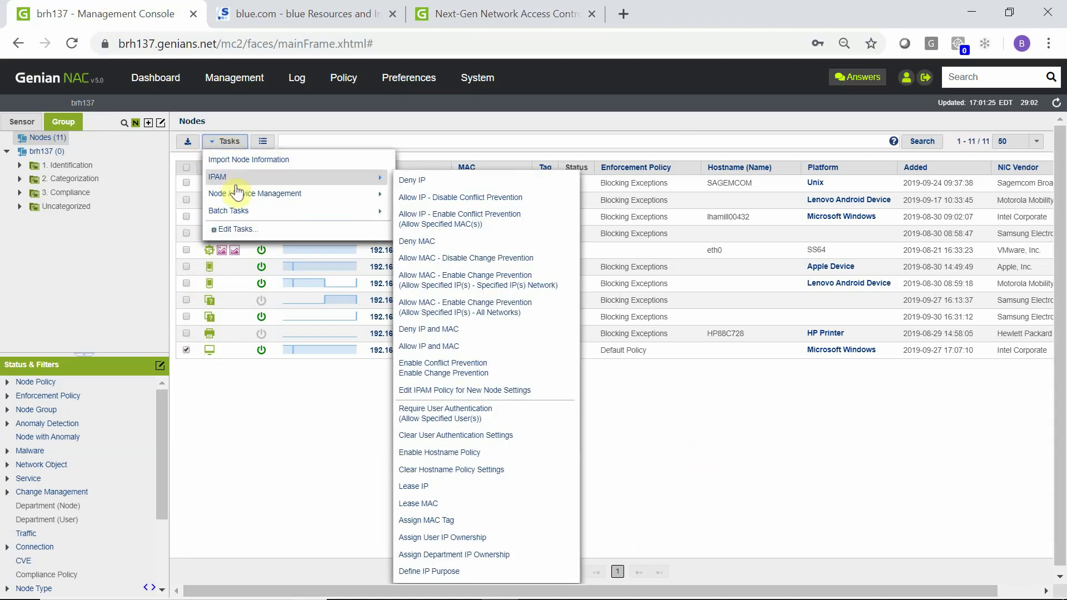
mouse_move(236, 195)
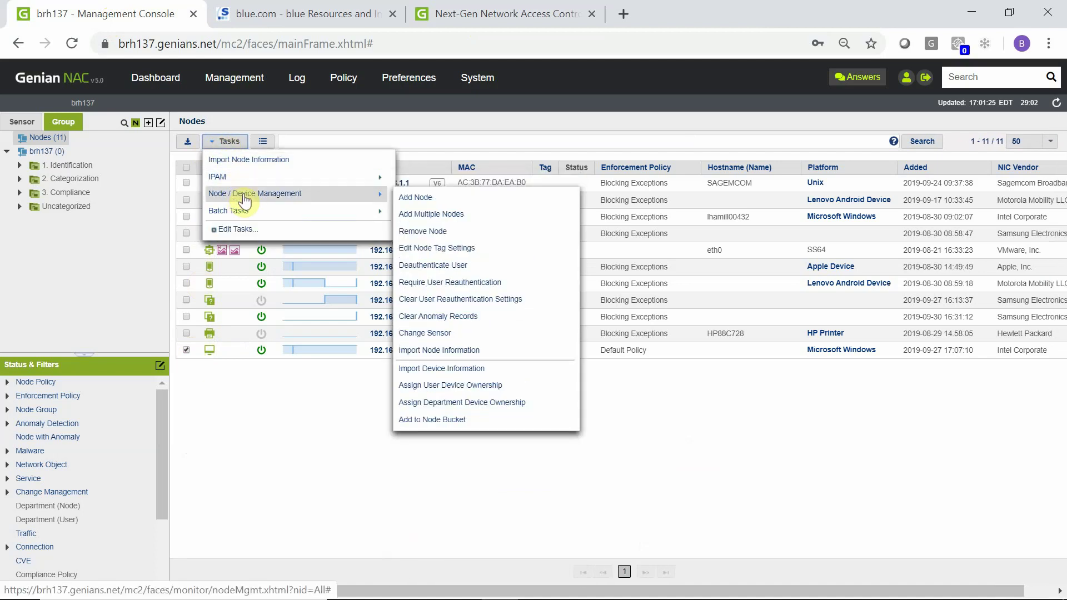
left_click(422, 231)
left_click(618, 149)
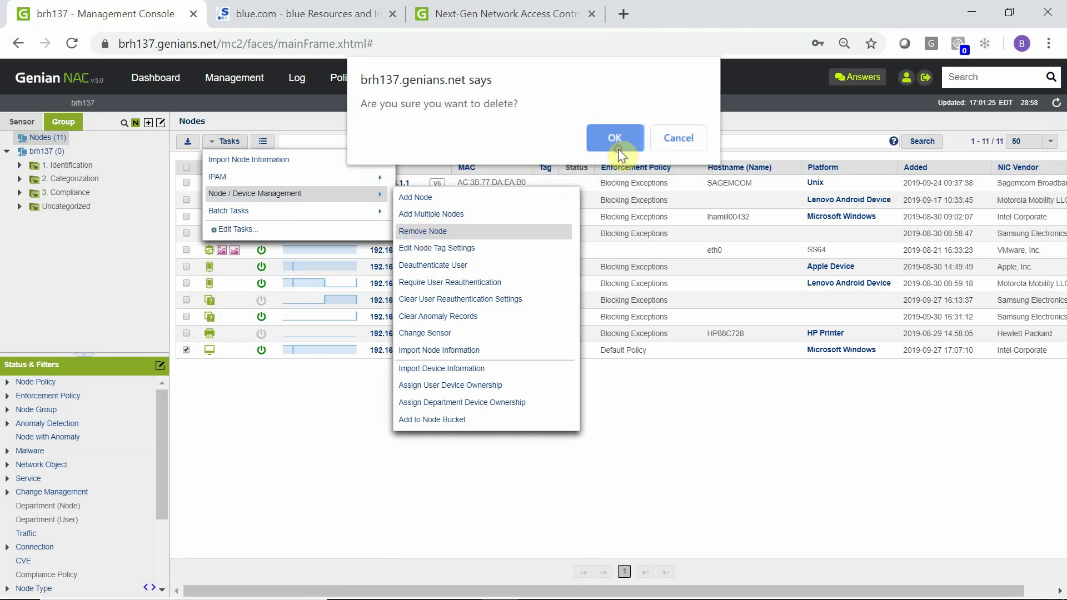
left_click(616, 138)
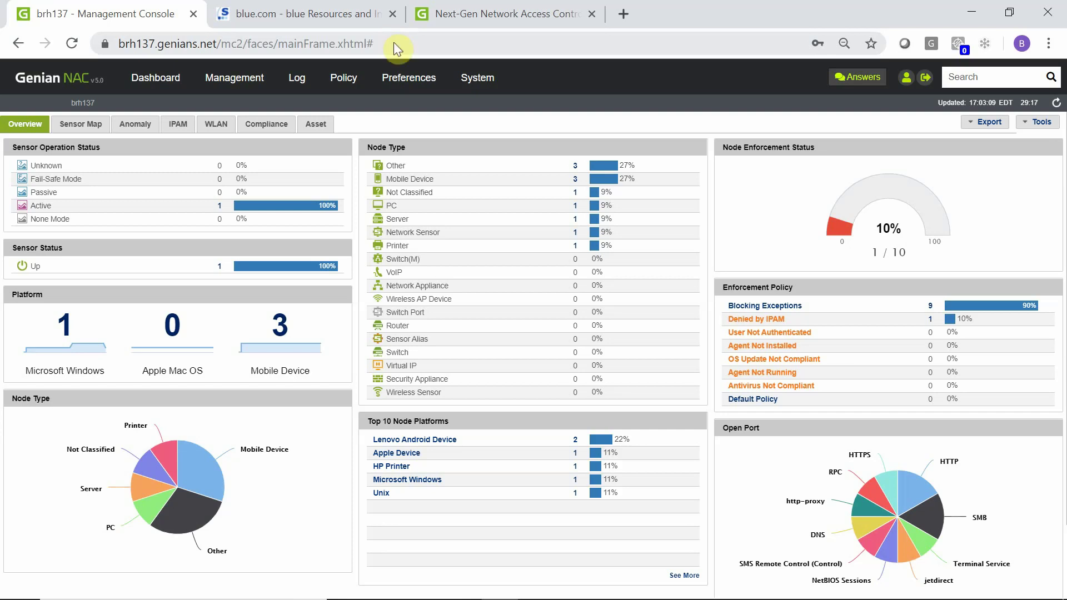
Check that pings time out and reloaded blue.com and genians.com show the Unauthorized Device portal.
key("alt+Tab")
key("alt+Tab")
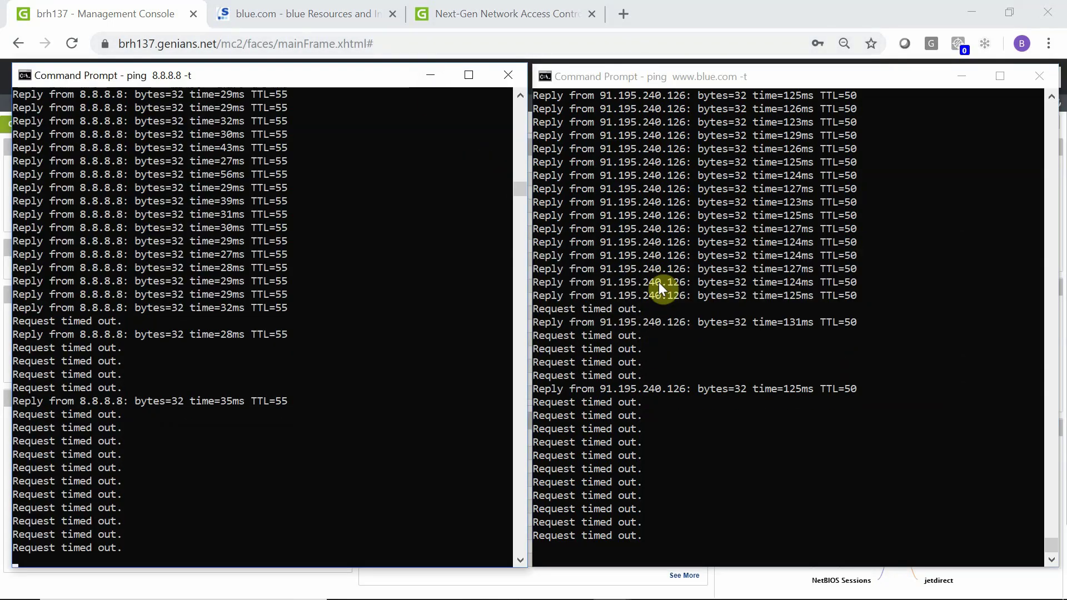
left_click(329, 13)
left_click(72, 45)
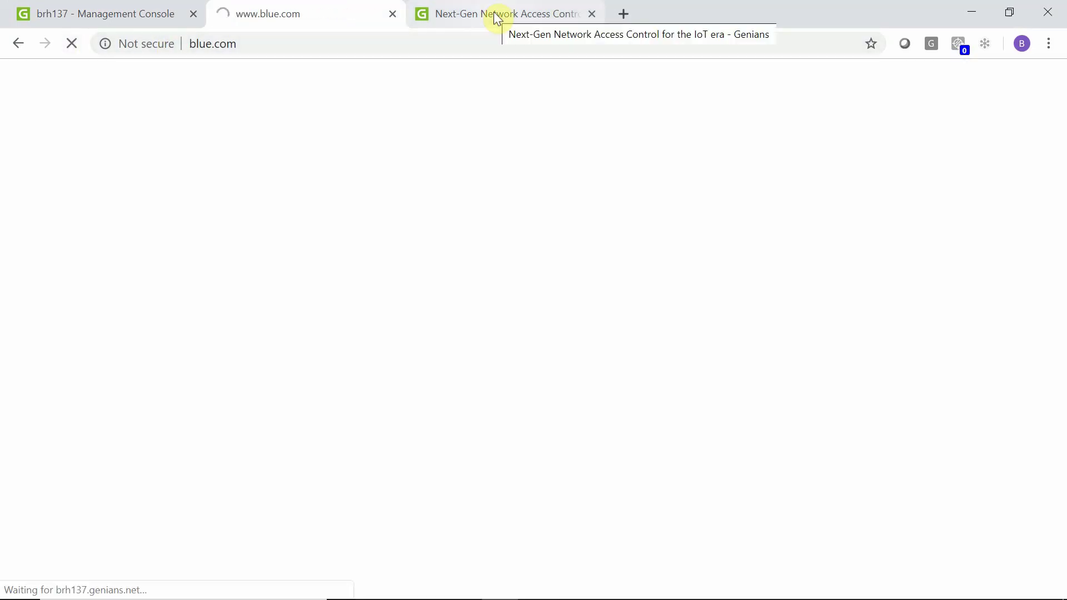
left_click(495, 16)
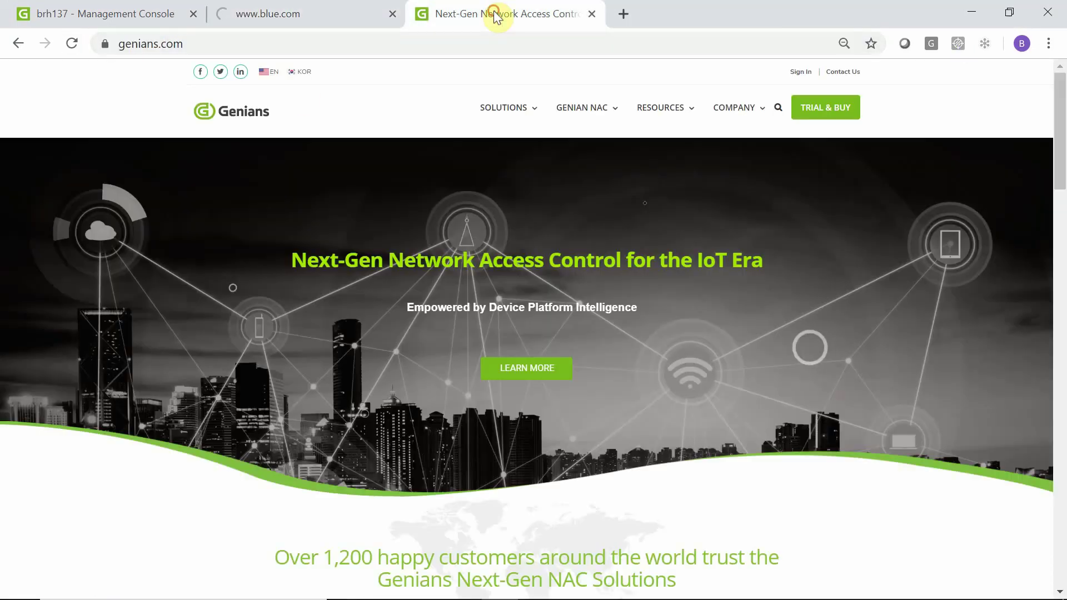
left_click(73, 44)
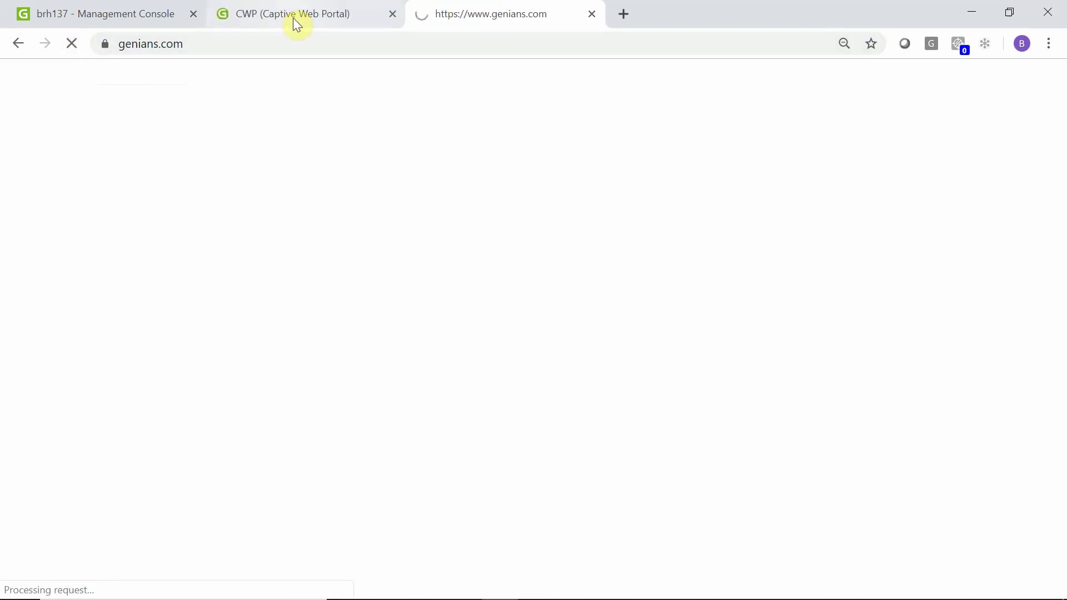
left_click(293, 19)
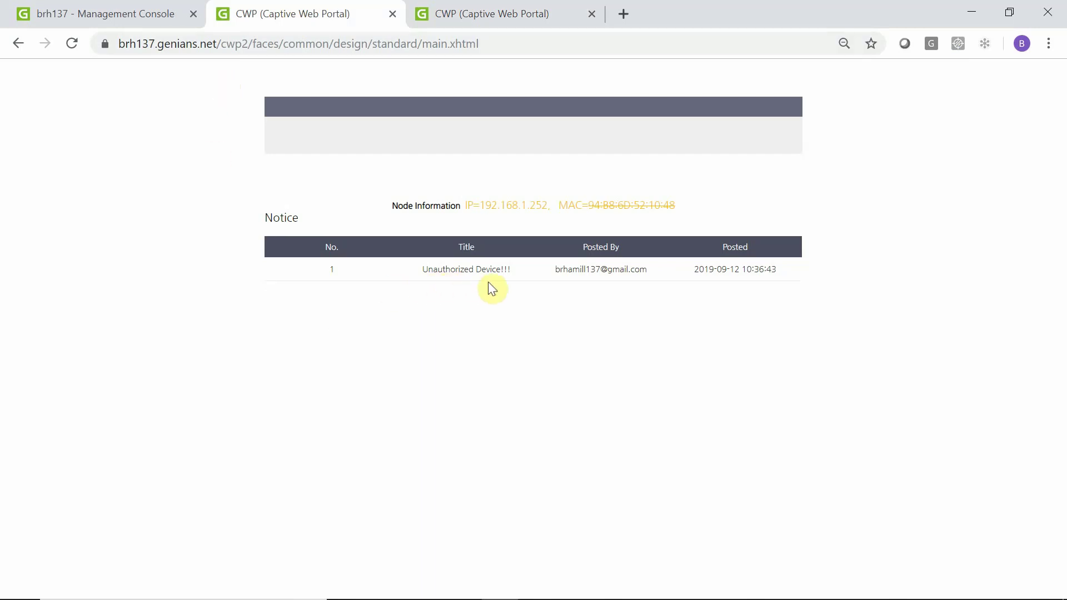
Return to the management console dashboard and scroll down to the Enforcement Policy panel.
left_click(535, 22)
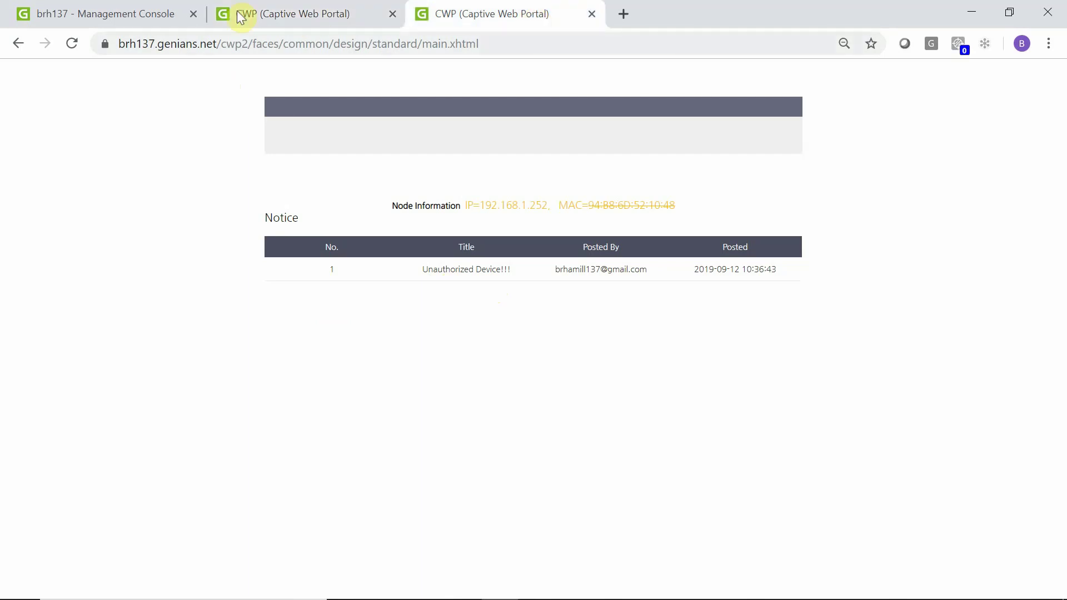
left_click(129, 14)
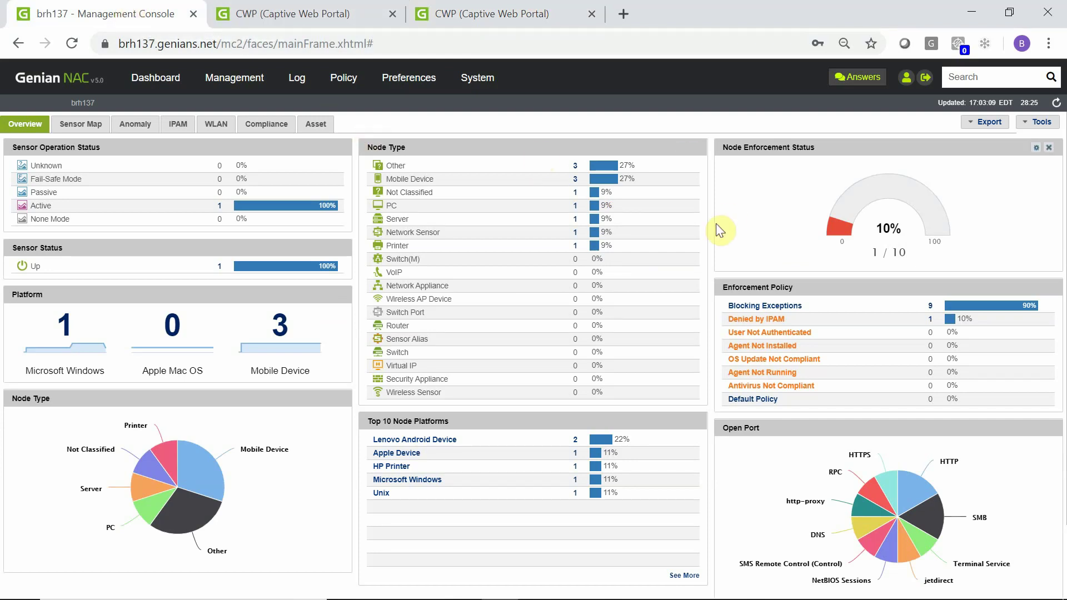
scroll(933, 319, "down", 2)
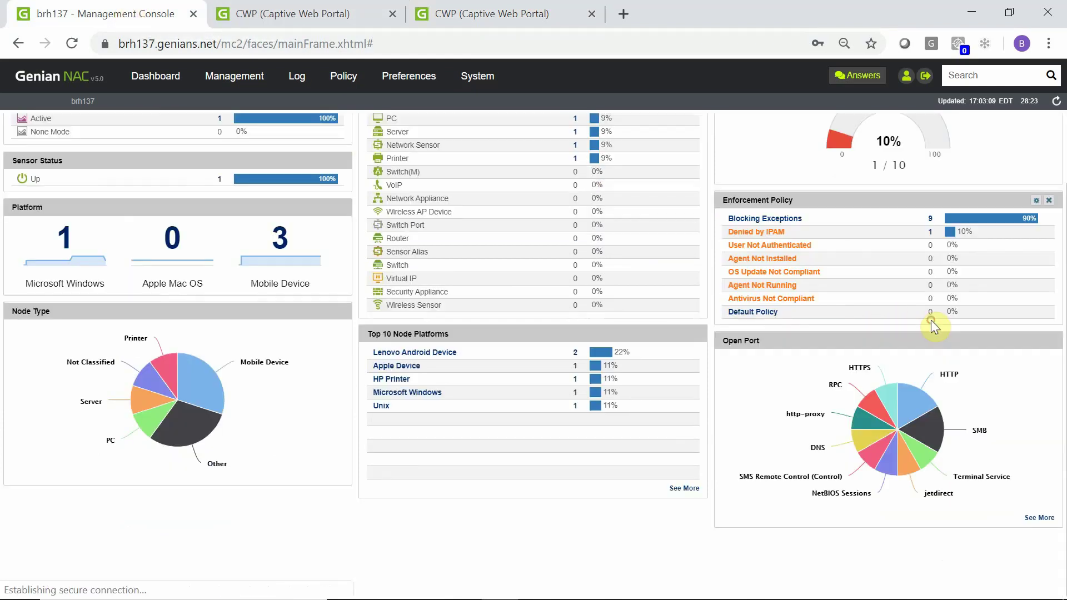
Set node 192.168.1.252's MAC policy to Allow MAC, save it, and display the full node list.
left_click(931, 234)
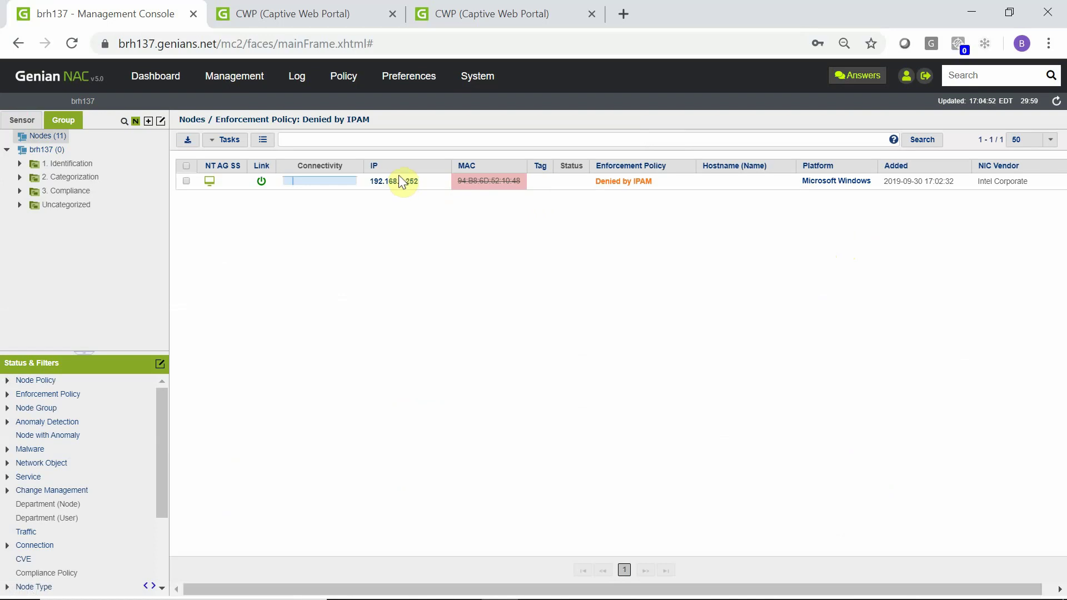
left_click(397, 182)
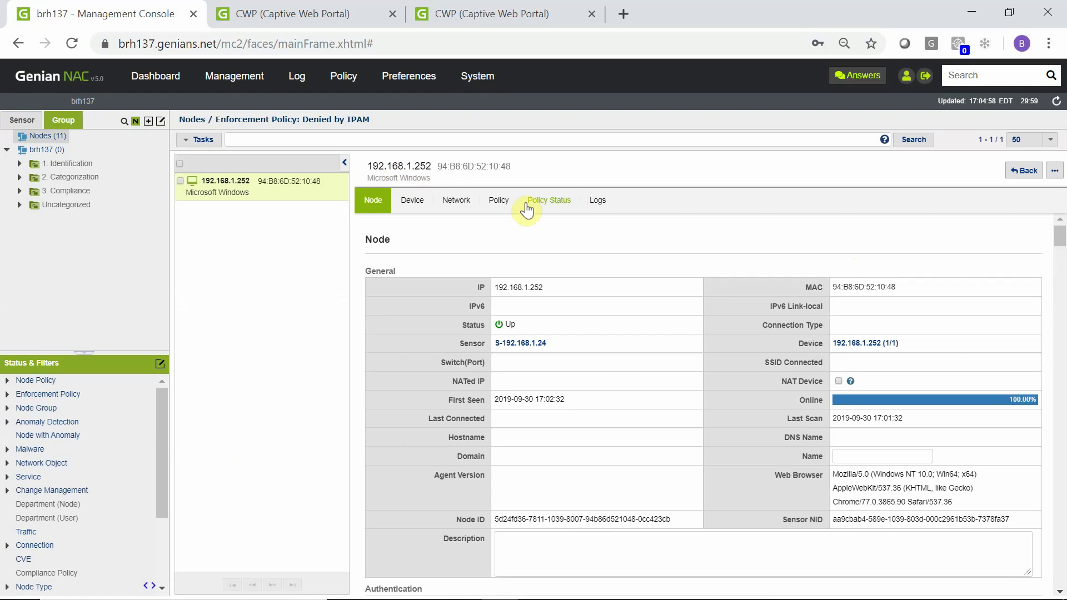
left_click(513, 206)
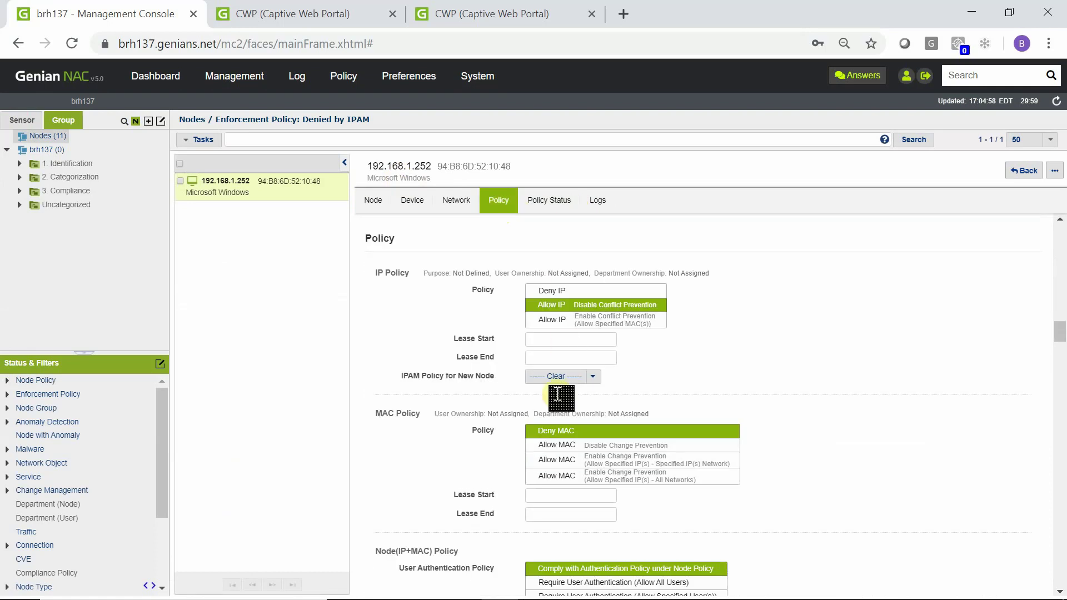
left_click(556, 446)
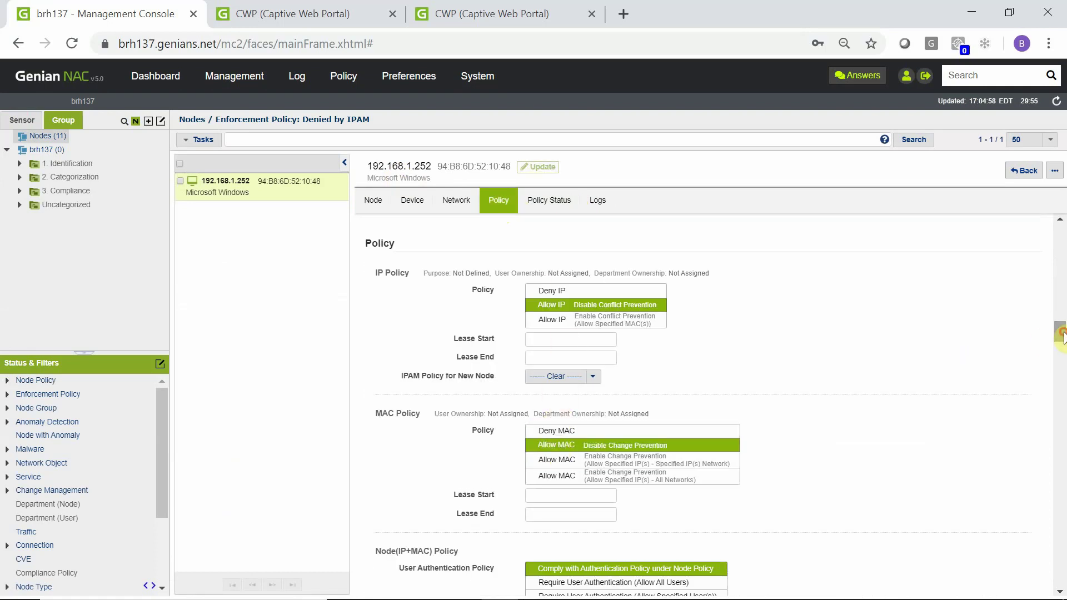
left_click(537, 167)
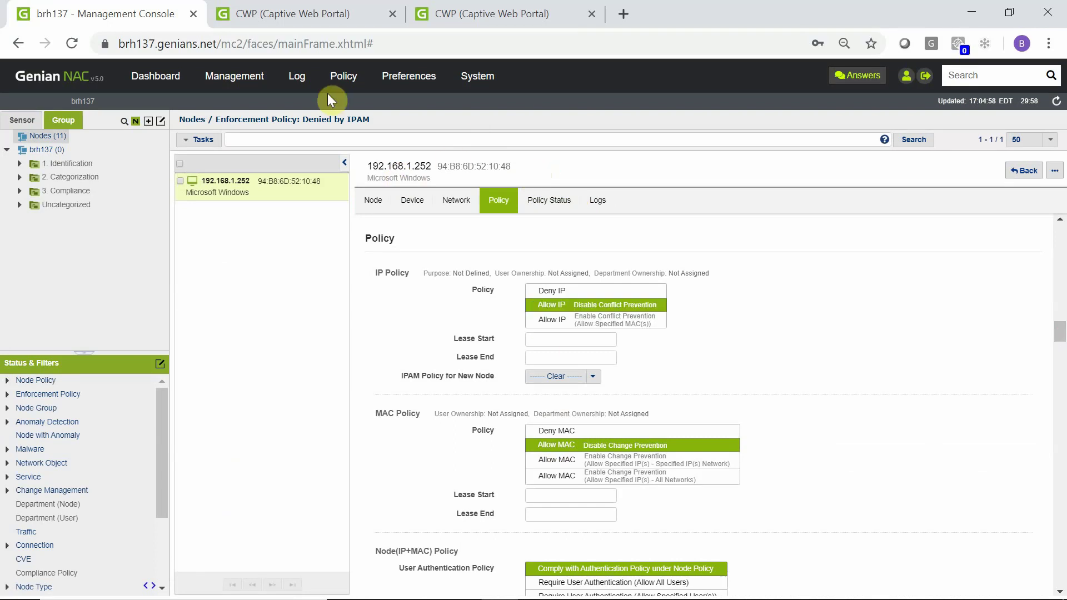
mouse_move(234, 78)
left_click(217, 108)
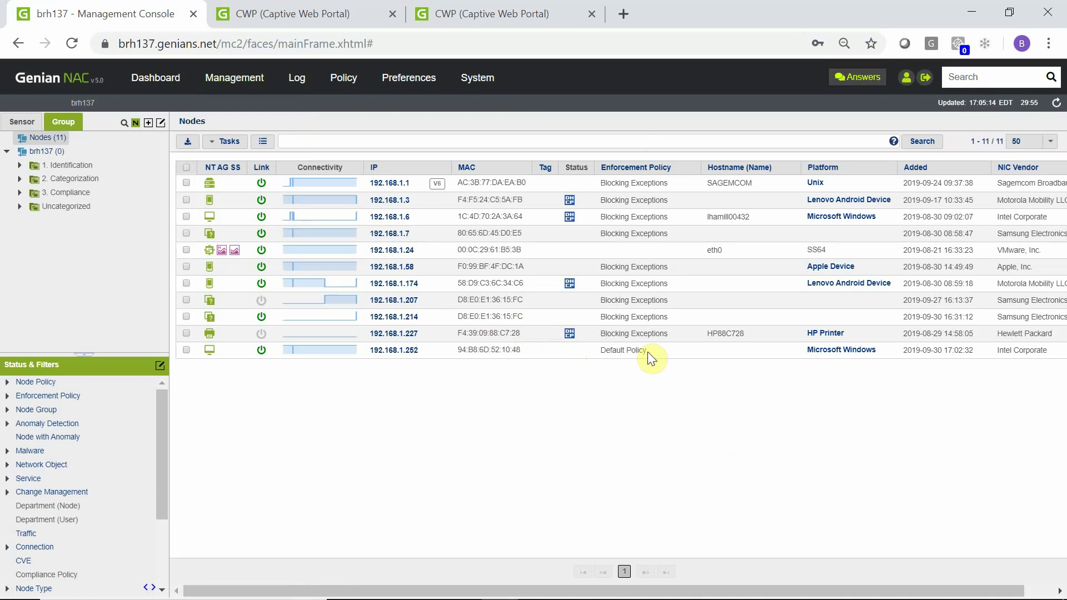
Confirm the dashboard shows 0 of 10 enforced, pings get replies, and blue.com loads again.
left_click(165, 85)
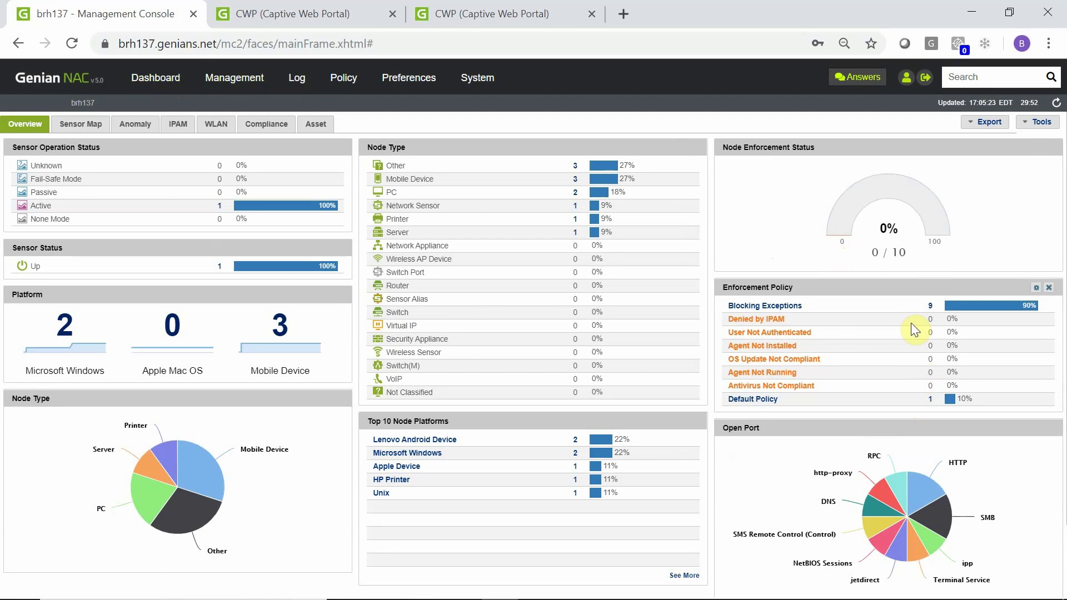
key("alt+Tab")
key("alt+Tab")
key("Tab")
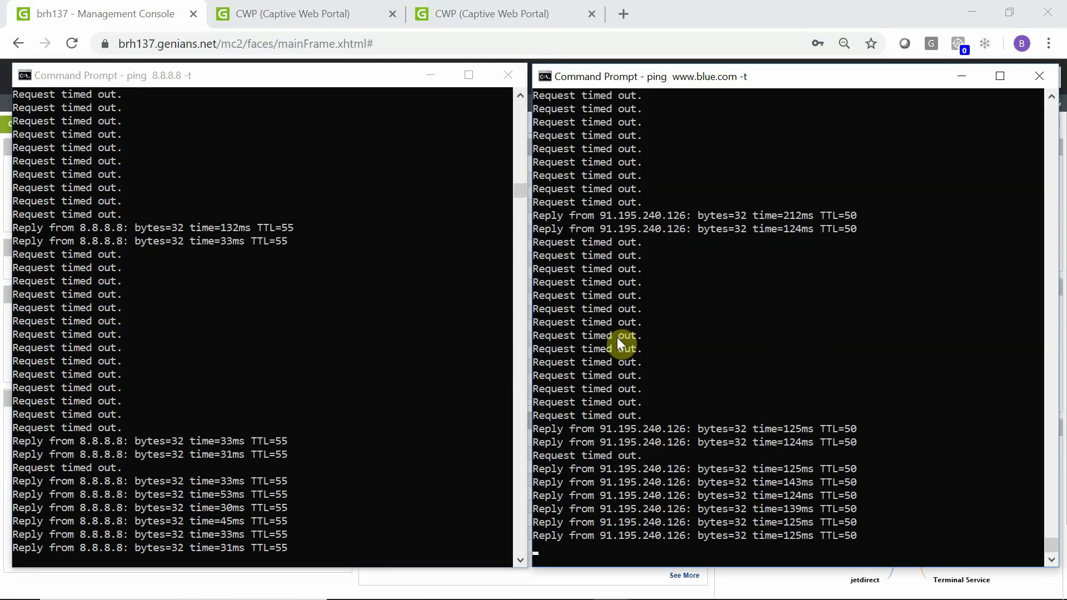
left_click(336, 16)
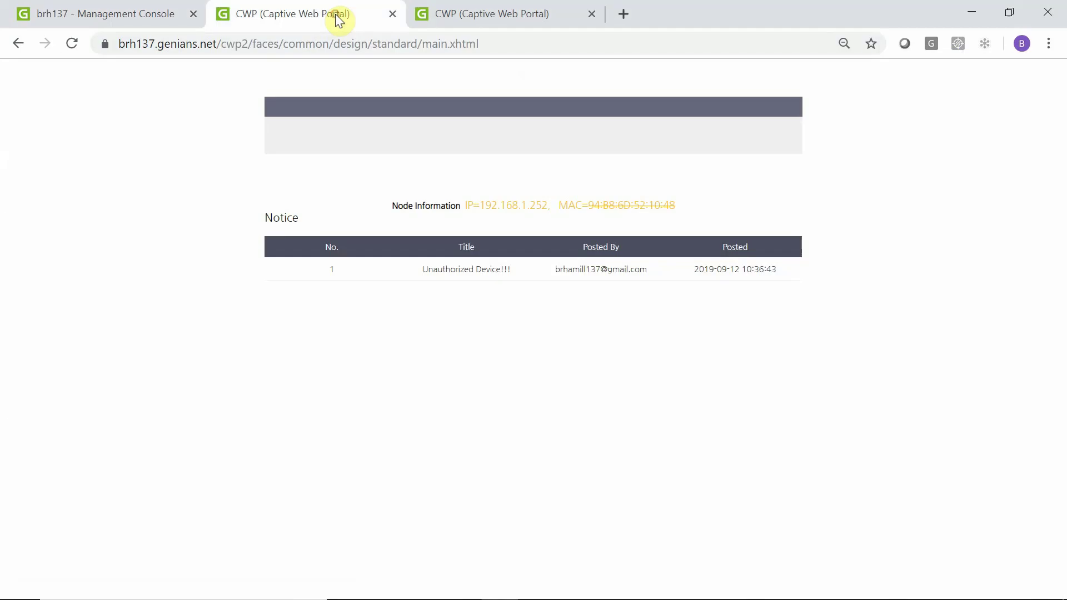
left_click(154, 44)
type("blue.com")
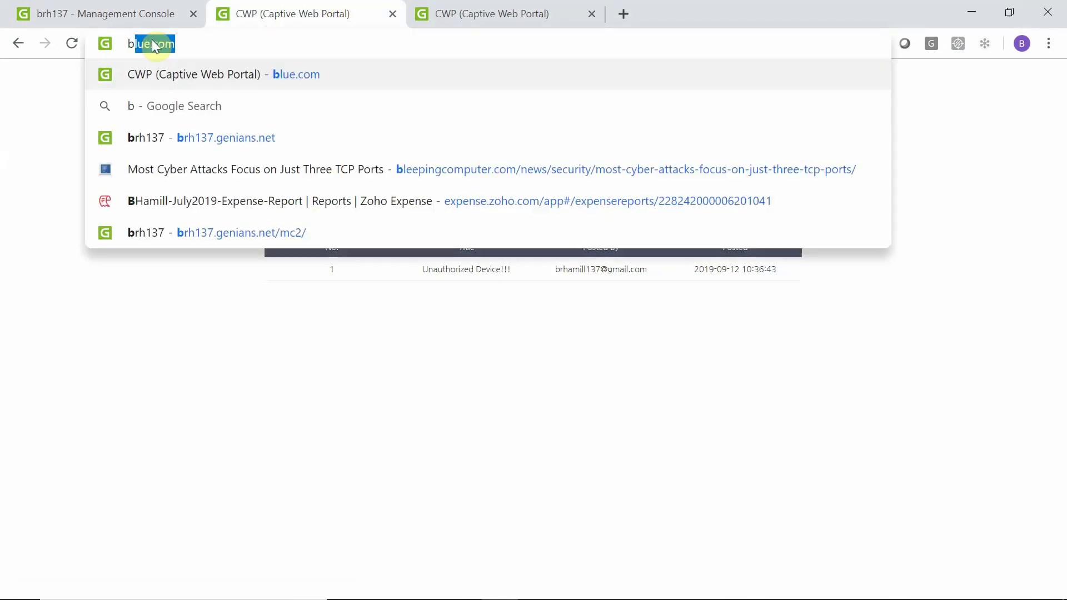
key("Return")
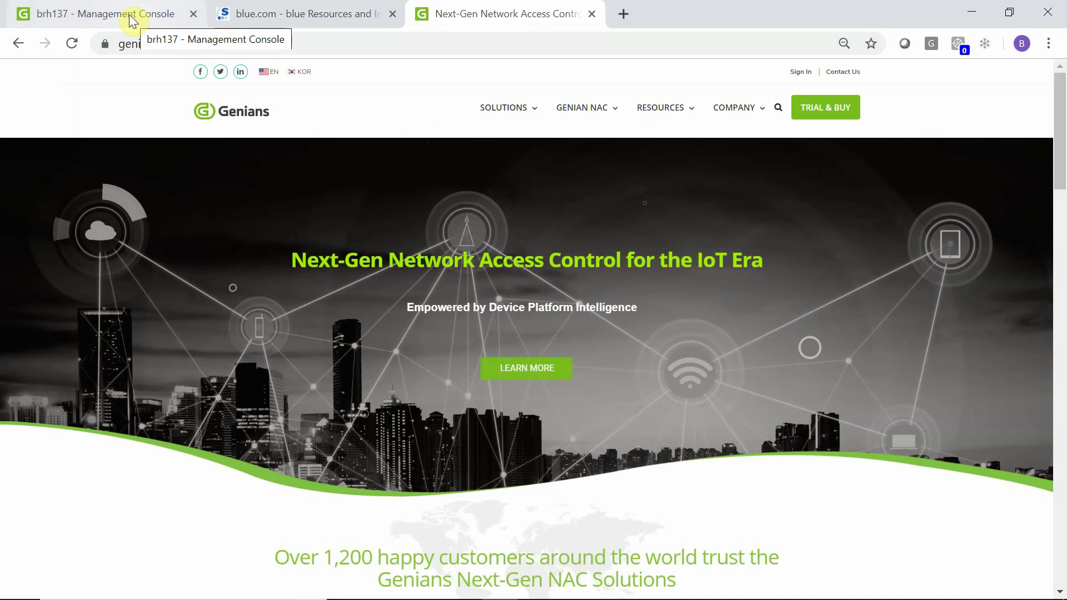
Select node 192.168.1.252 in the management console's full node list.
left_click(132, 16)
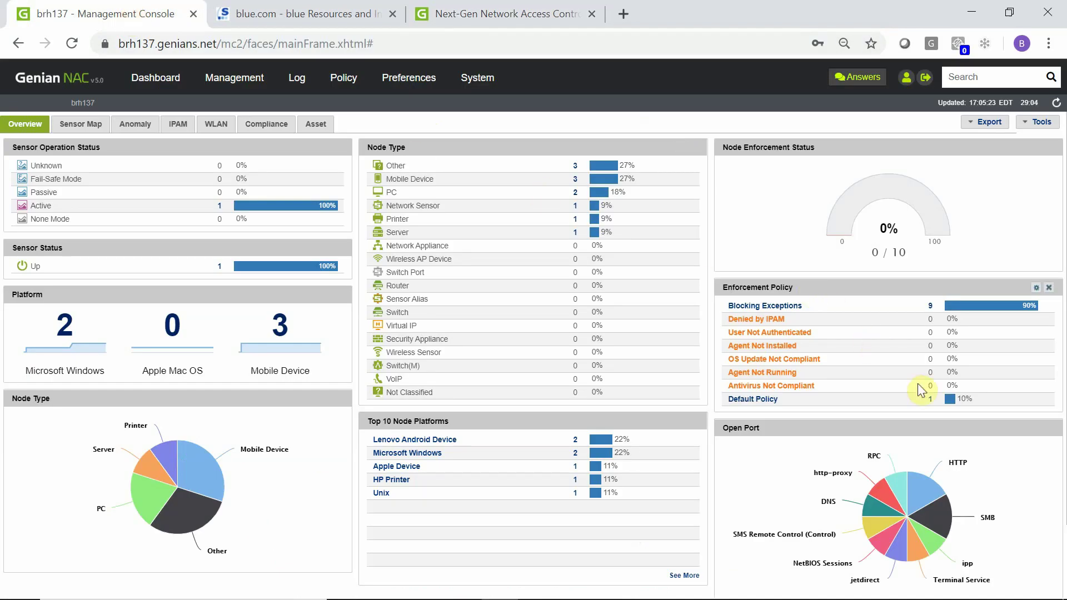
mouse_move(236, 80)
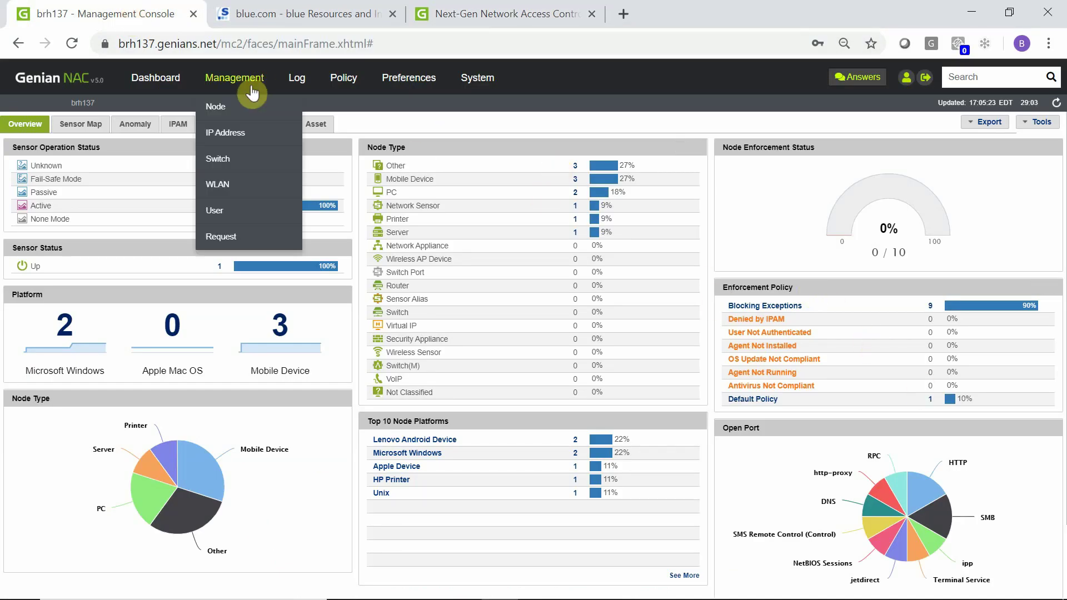
left_click(219, 109)
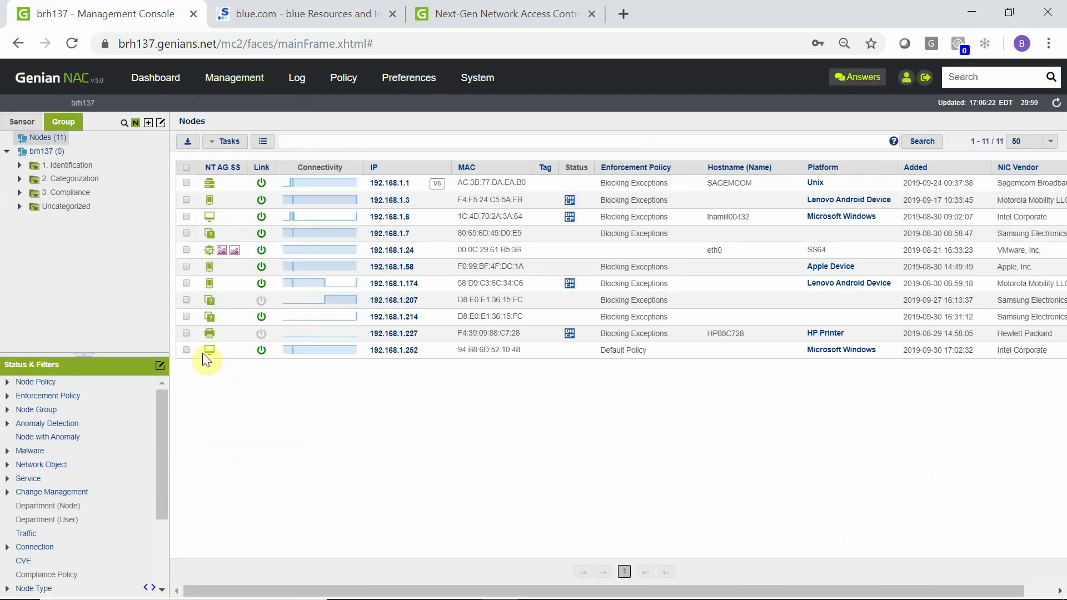
left_click(187, 350)
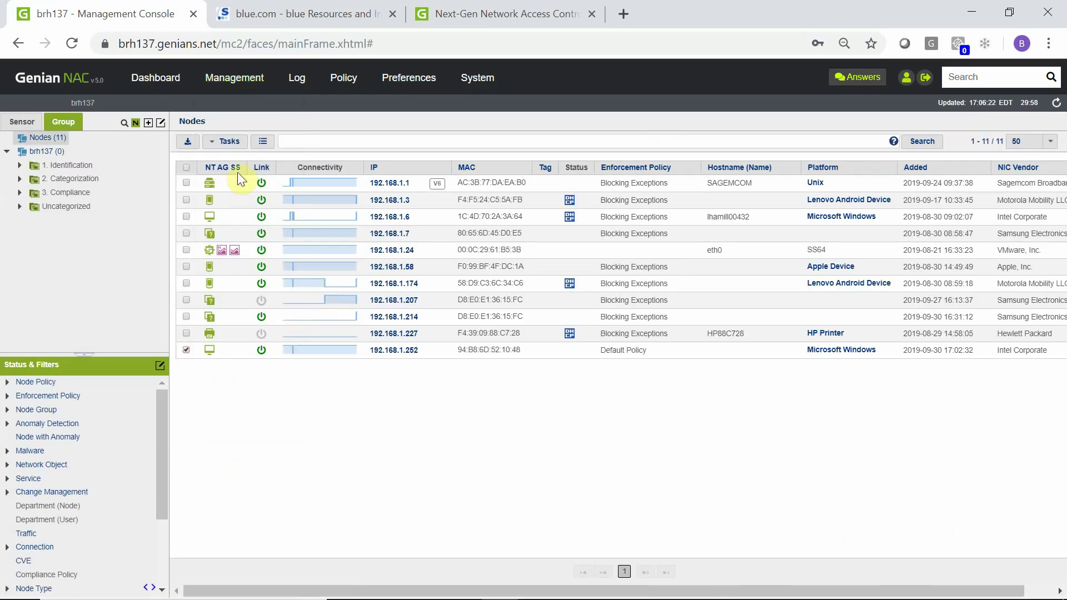
Add the node to the Blocking Exceptions group by MAC and apply the policy.
left_click(224, 144)
mouse_move(243, 213)
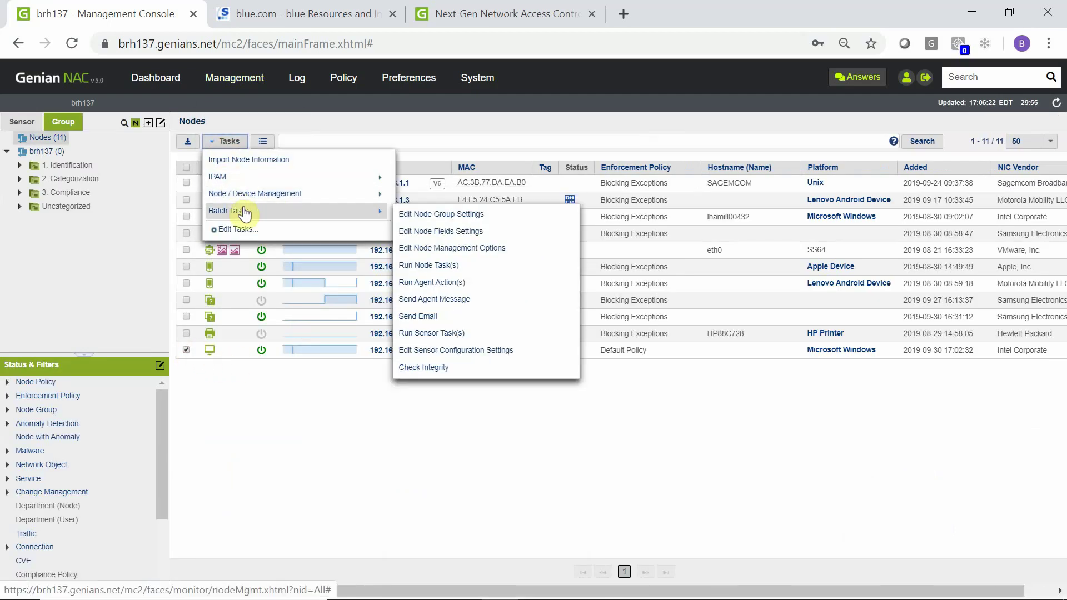
left_click(419, 215)
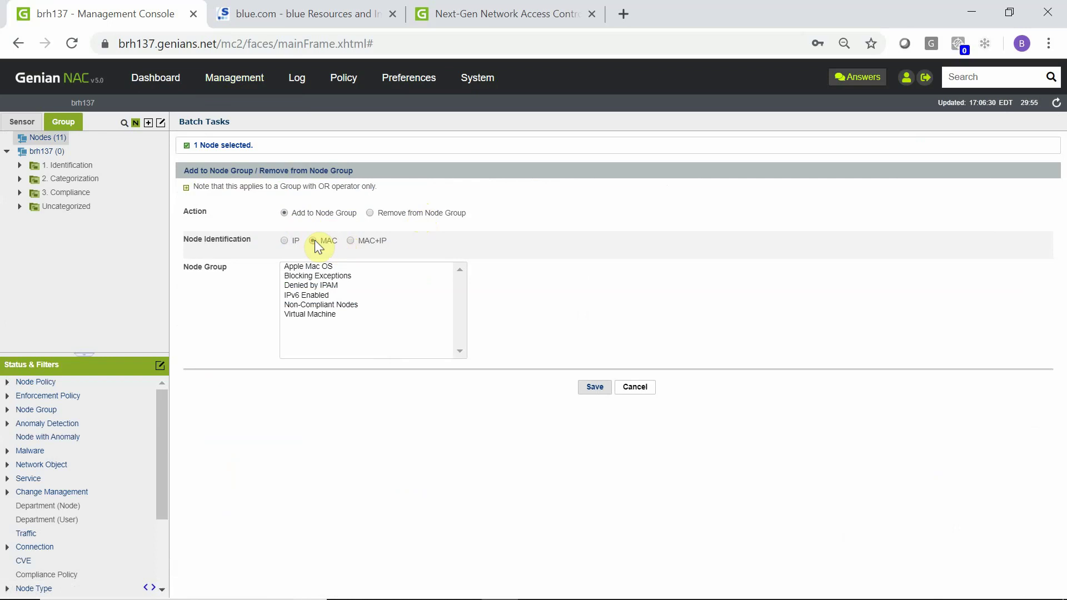
left_click(321, 275)
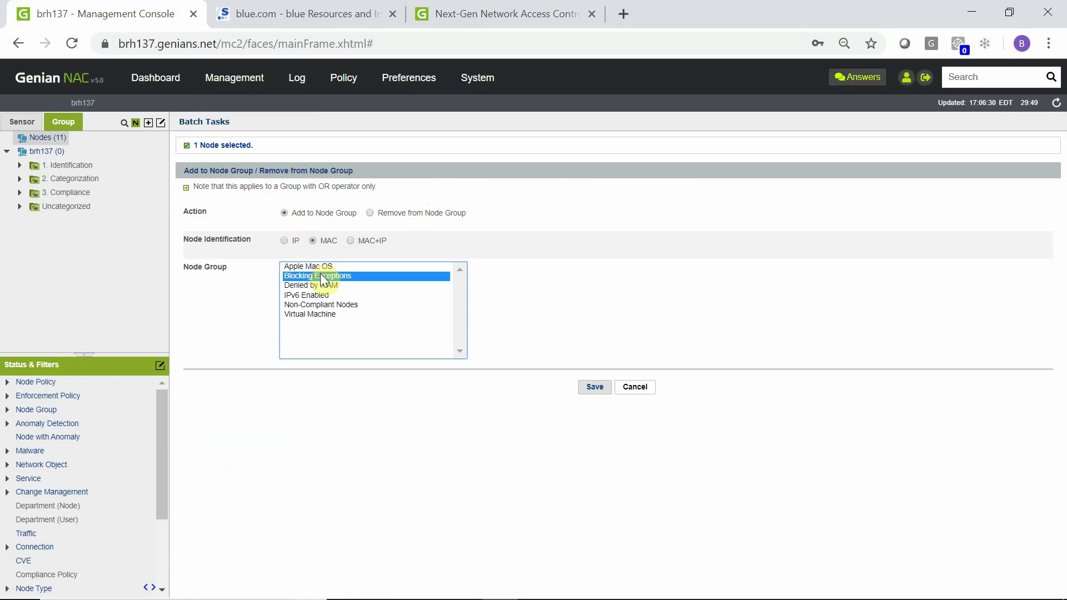
left_click(595, 388)
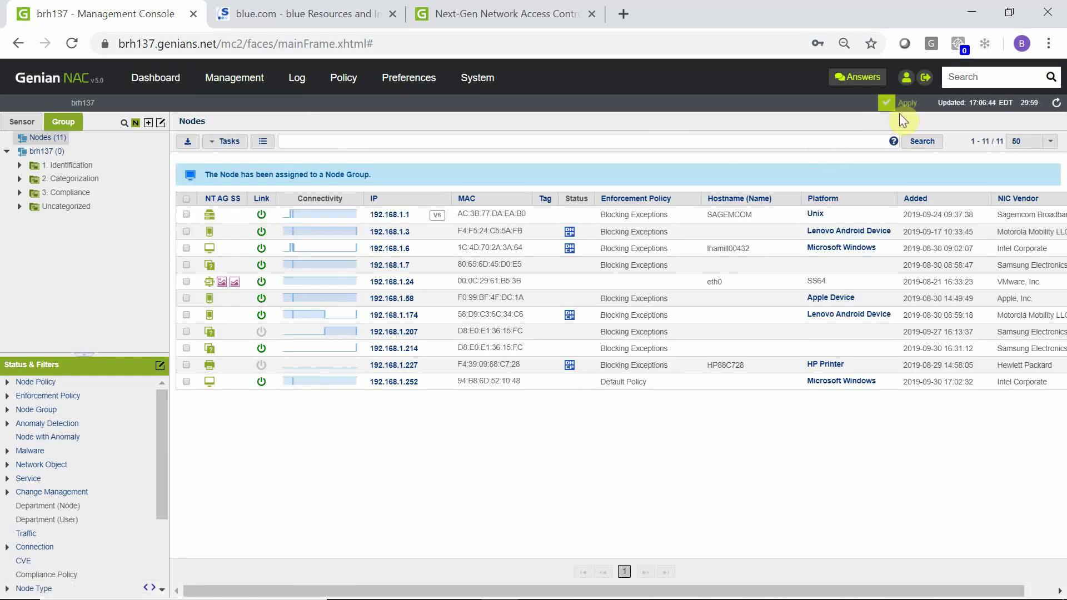
left_click(898, 103)
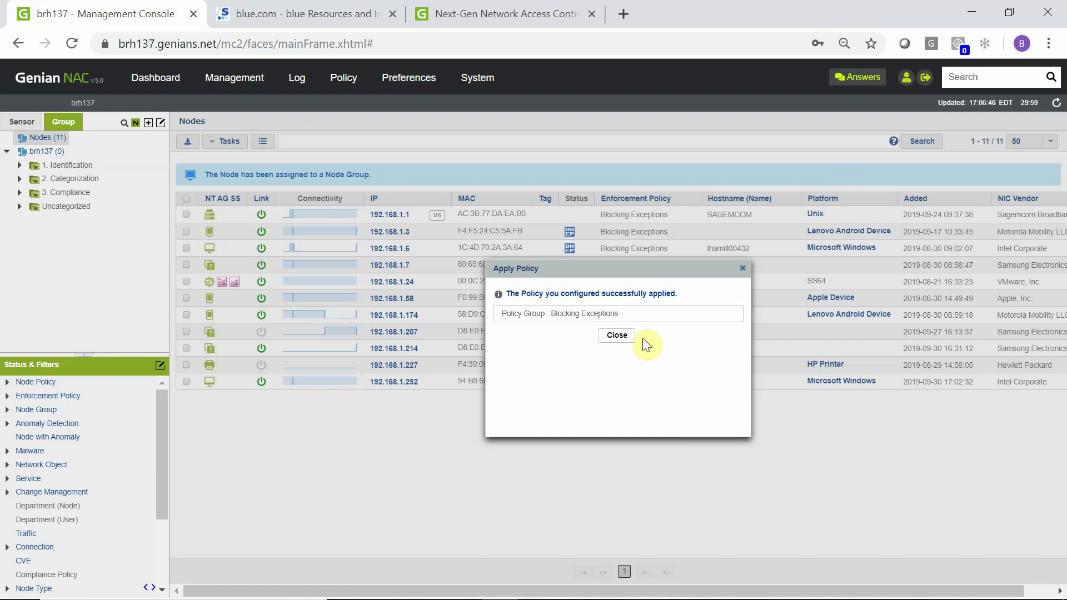
left_click(618, 336)
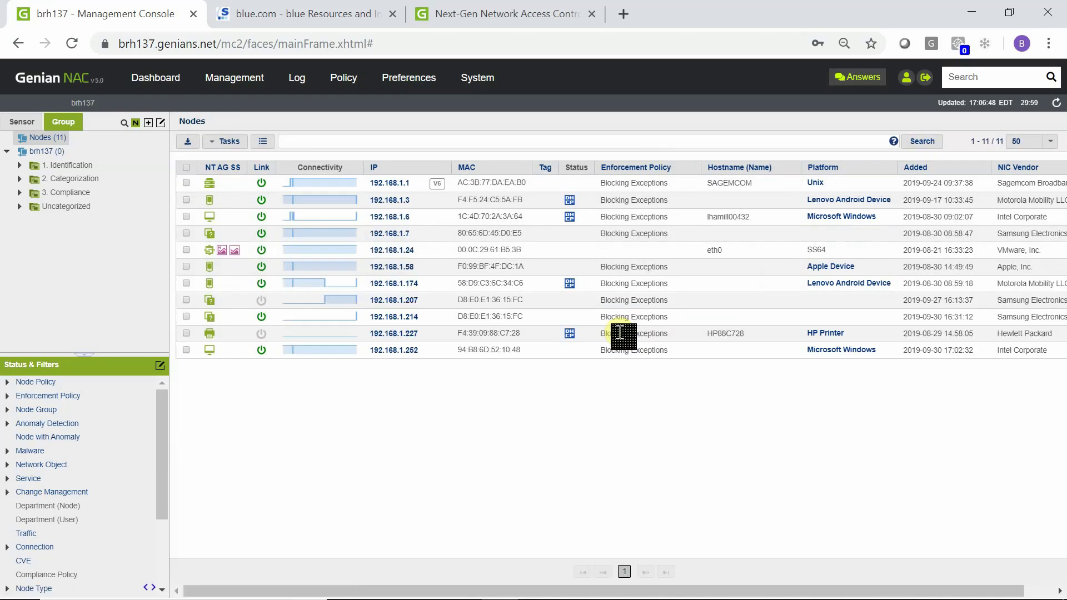